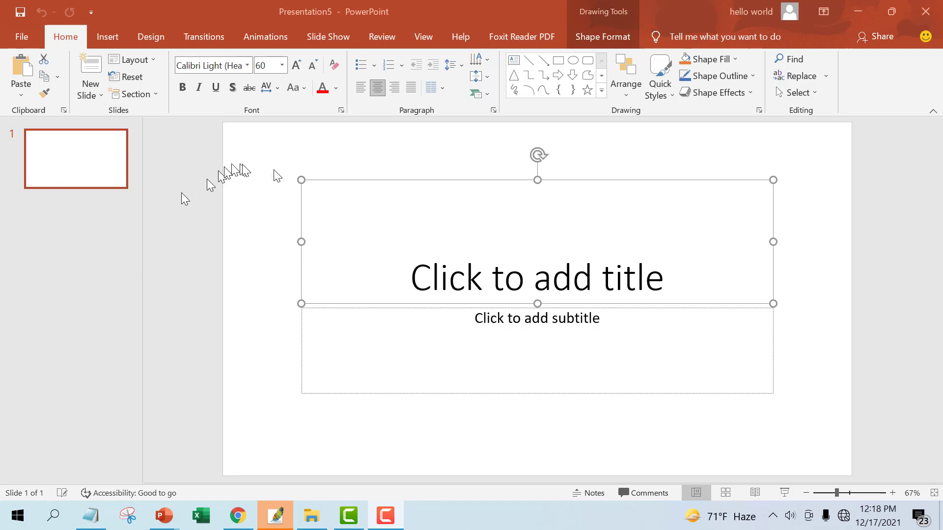
Step: Select the whole title placeholder by its border instead of editing its text
left_click(355, 182)
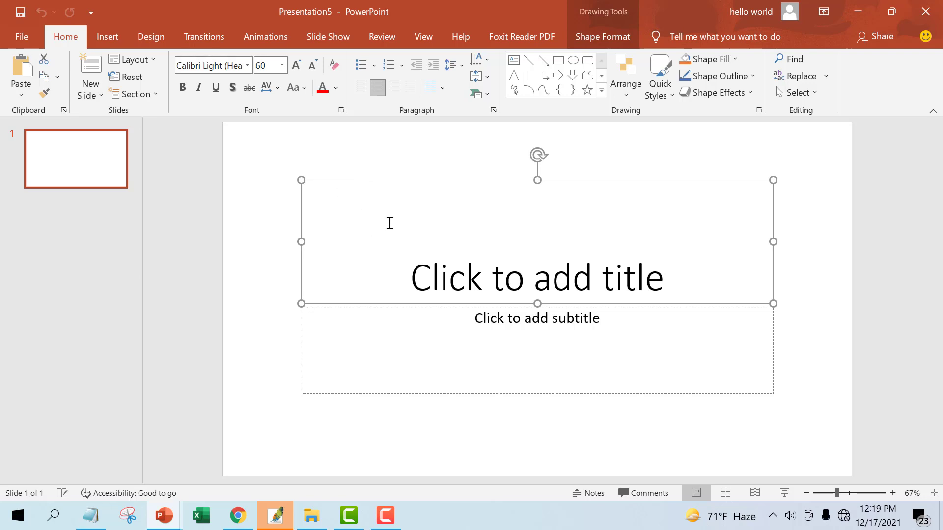
left_click(369, 222)
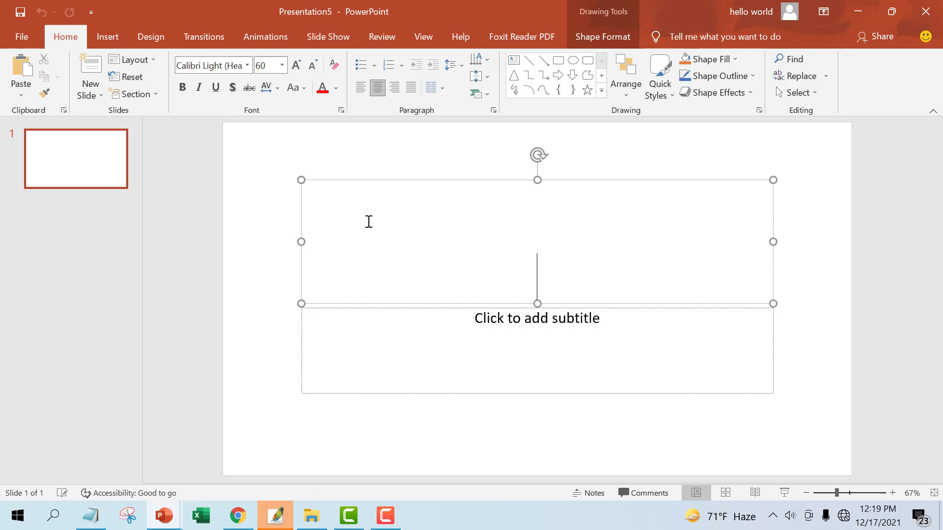
left_click(388, 180)
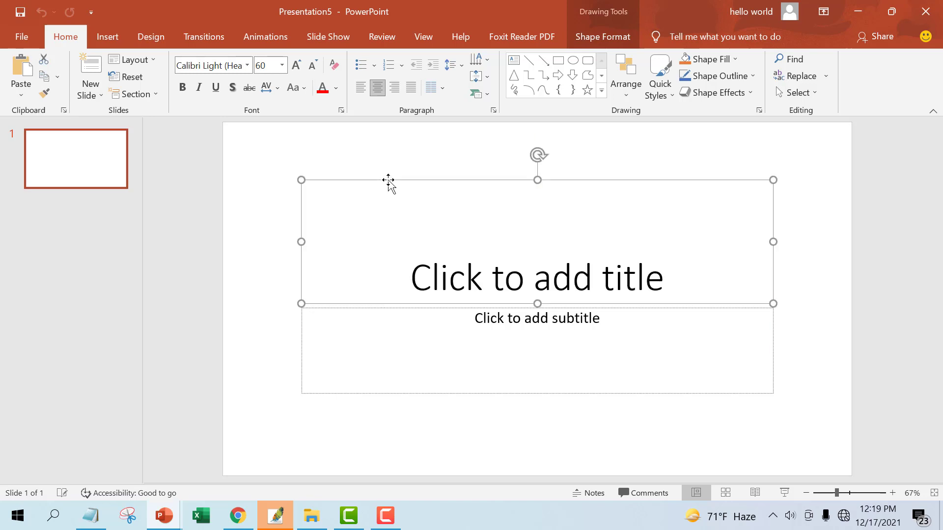
left_click(421, 226)
left_click(402, 180)
left_click(423, 204)
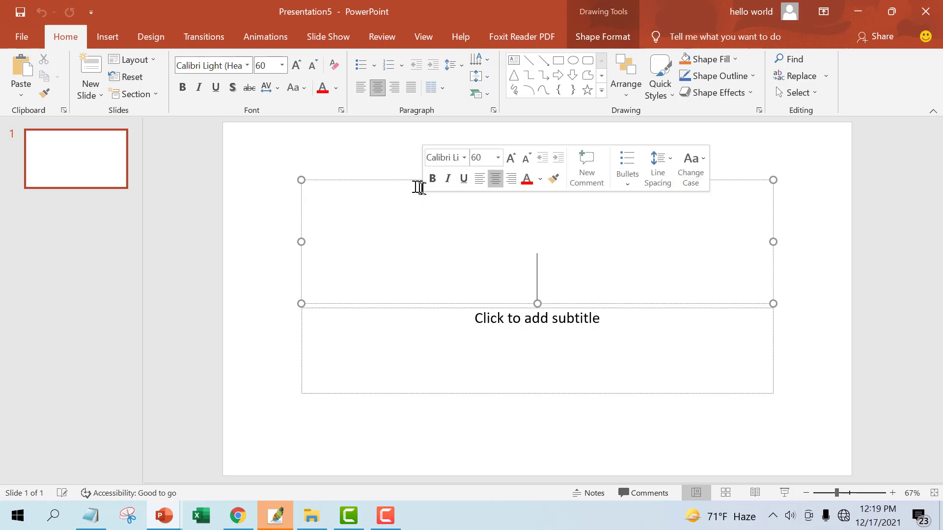
left_click(392, 181)
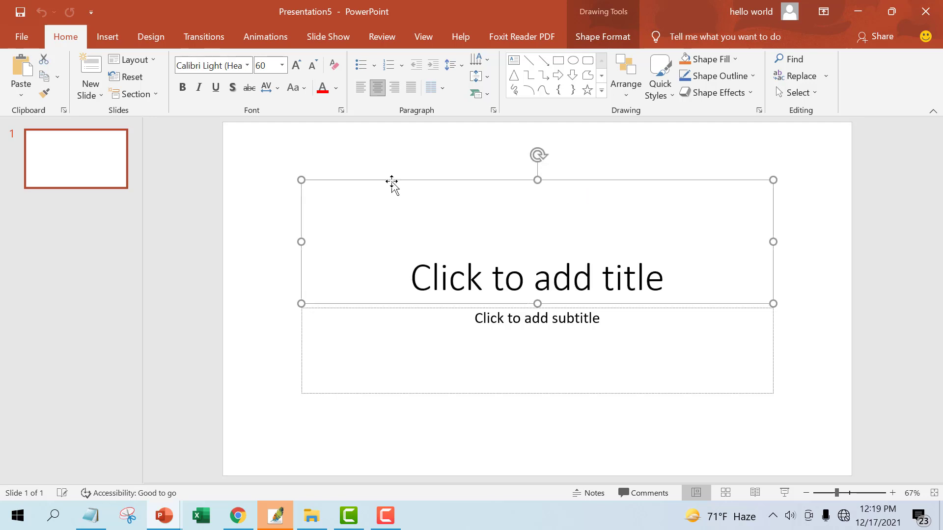
Step: Click into the subtitle placeholder, then reselect the title placeholder as a whole box
left_click(394, 315)
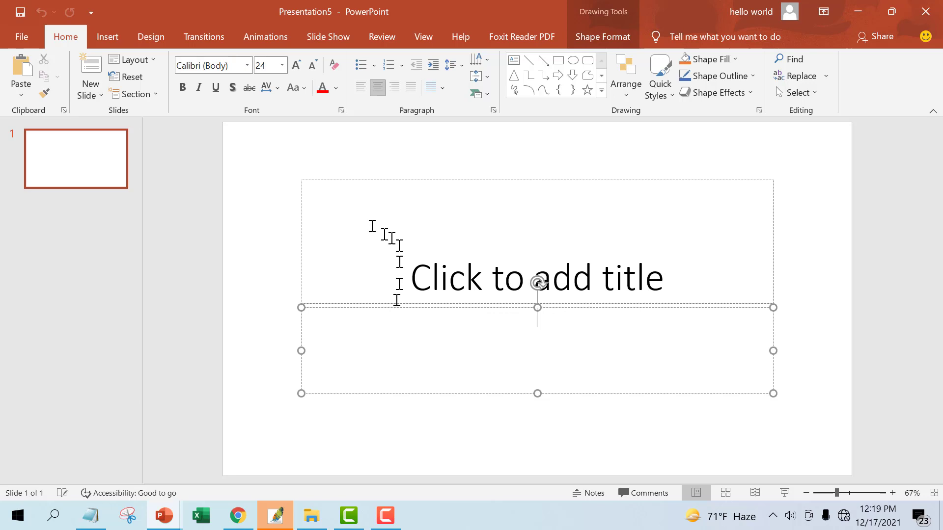
left_click(377, 179)
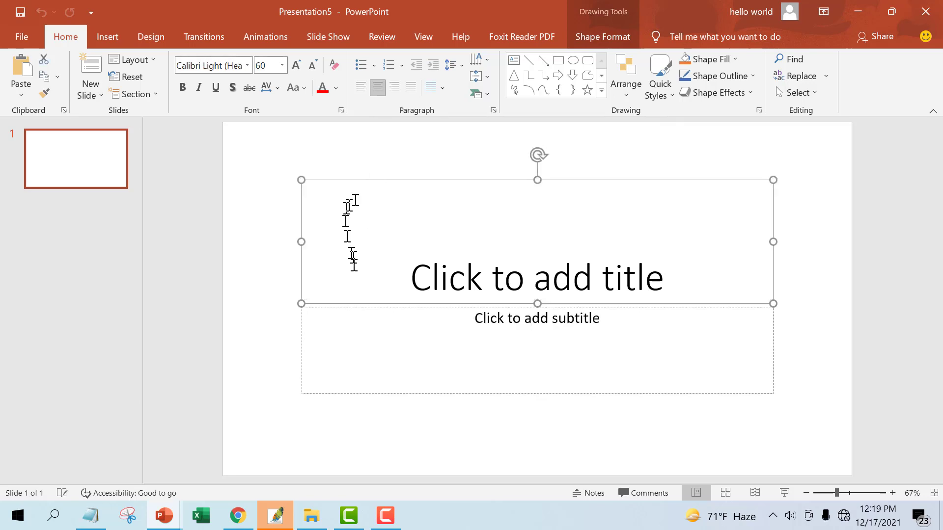
left_click(348, 325)
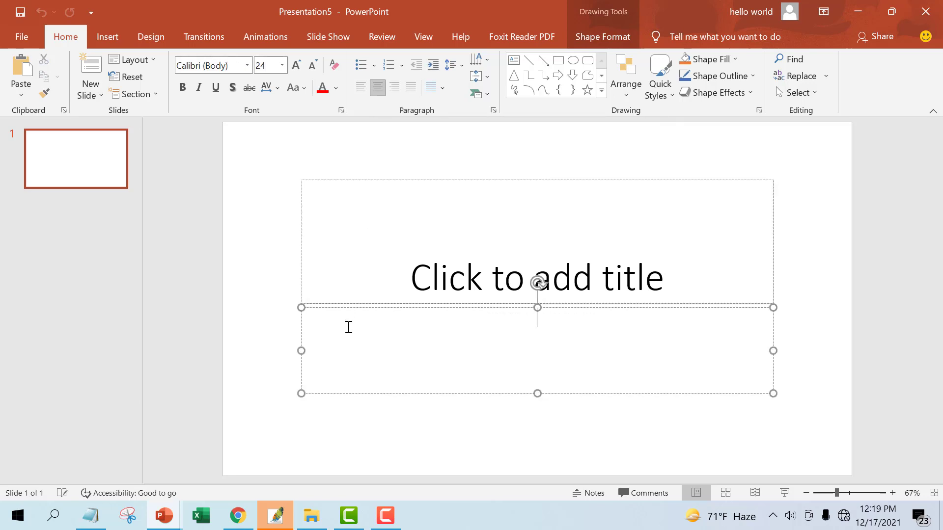
left_click(374, 182)
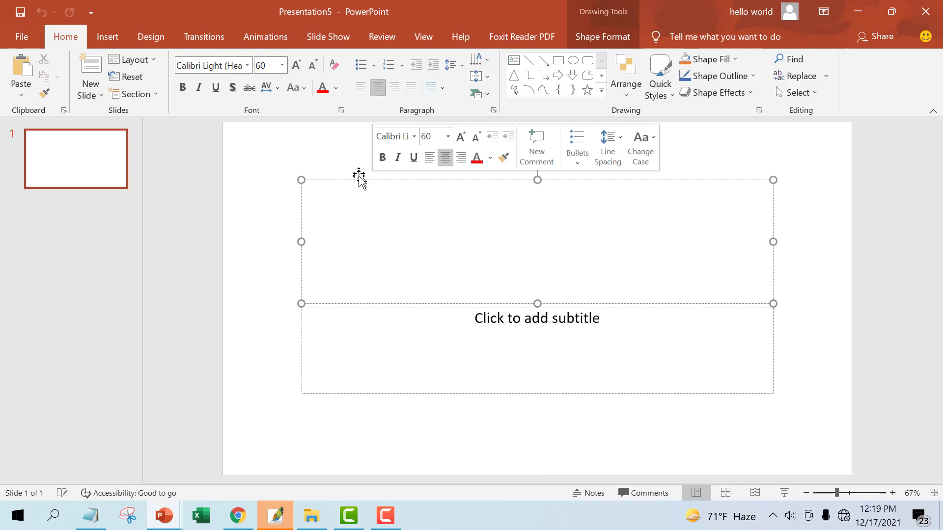
left_click(358, 181)
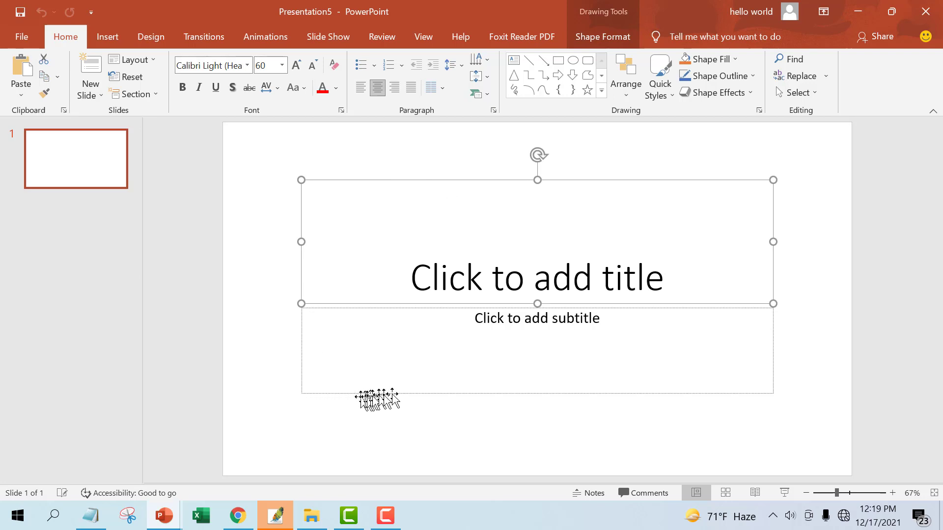
left_click(342, 280)
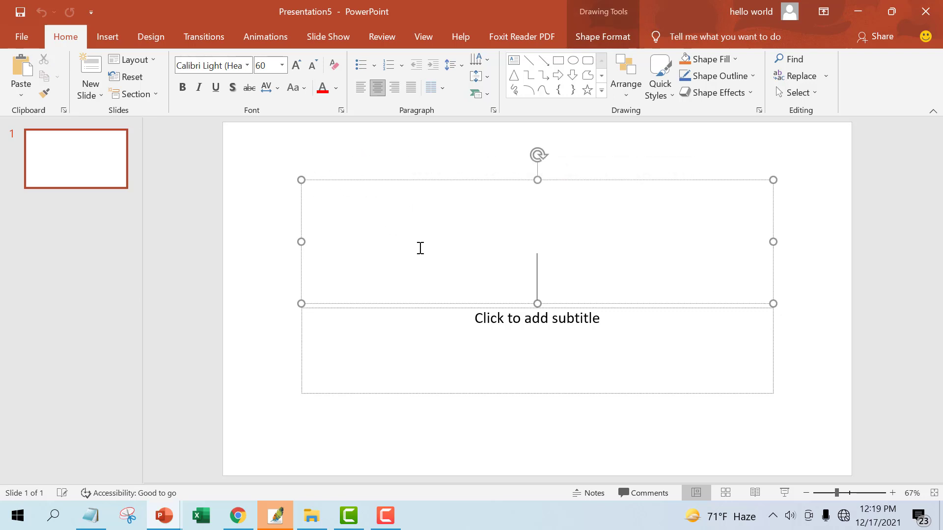
left_click(396, 180)
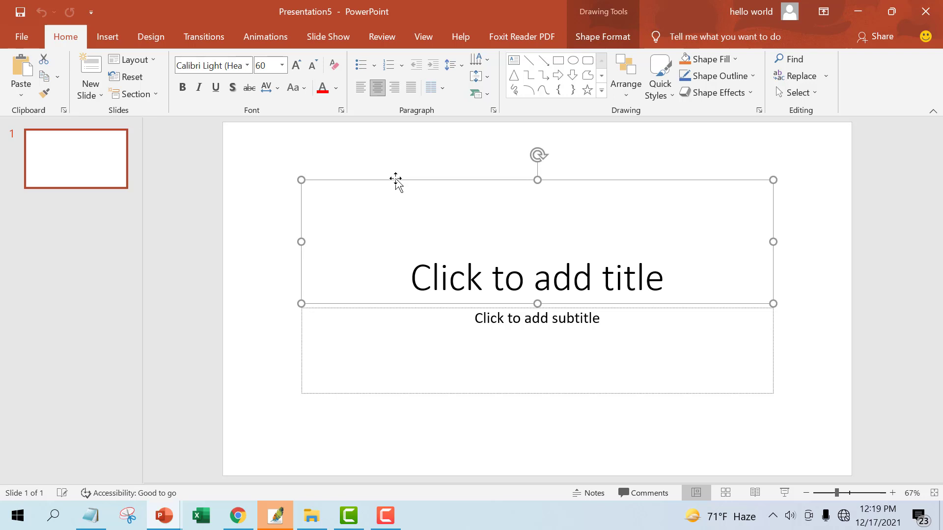
Step: Drag the title placeholder slightly higher on the slide
mouse_move(396, 181)
left_mouse_down()
mouse_move(330, 171)
mouse_move(480, 164)
mouse_move(398, 166)
left_mouse_up()
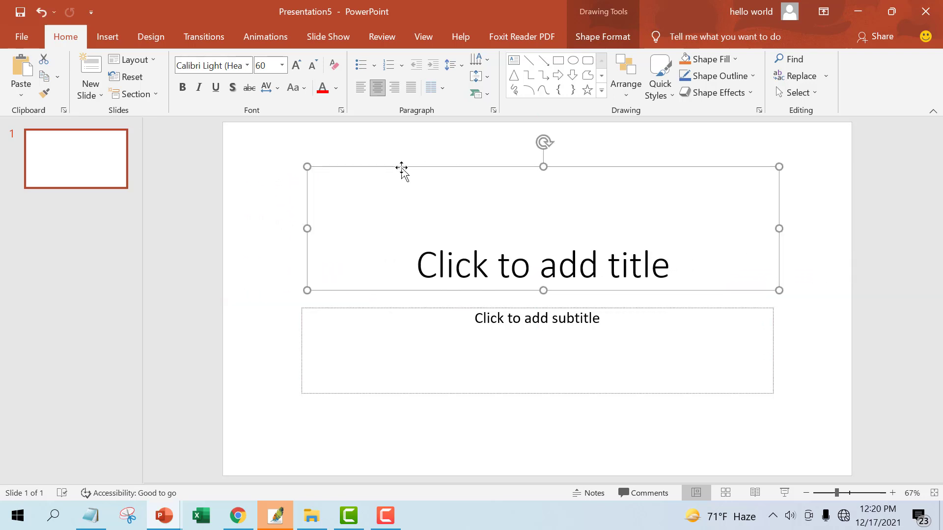
left_click(425, 158)
left_click(423, 169)
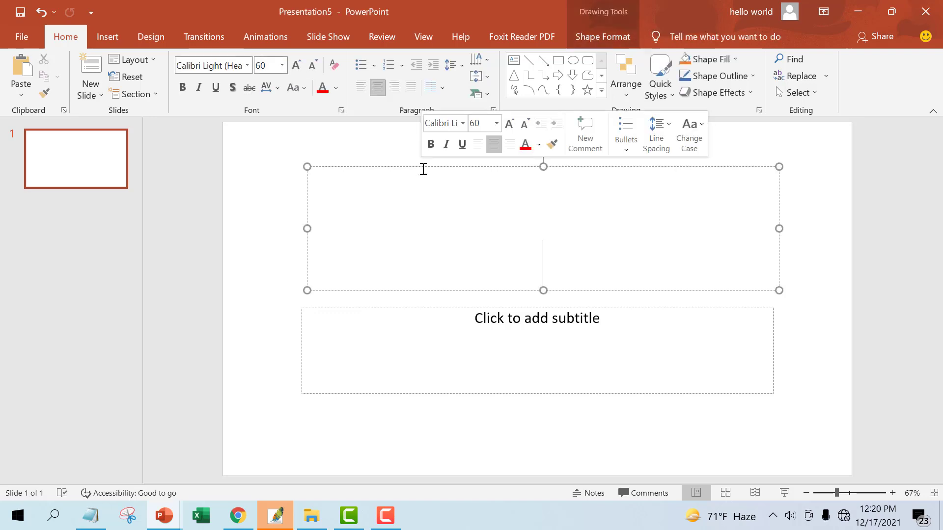
left_click(423, 169)
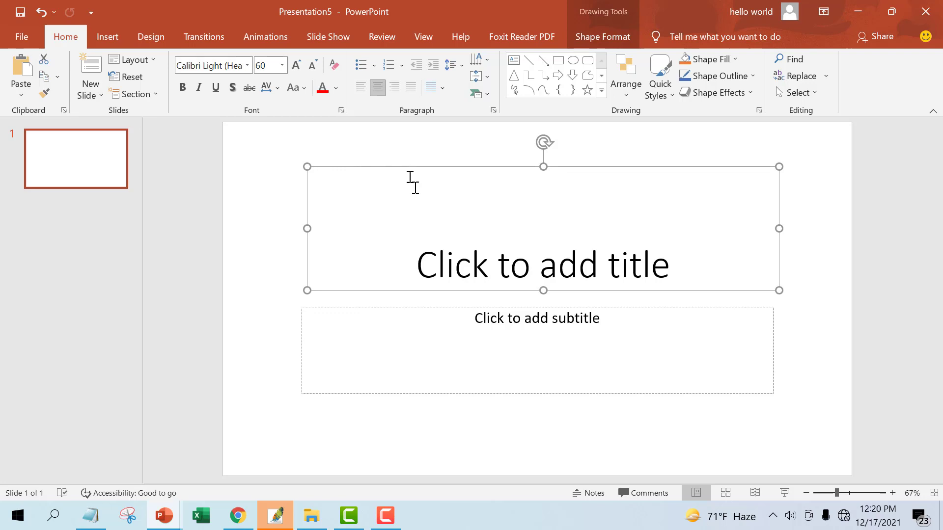
mouse_move(446, 168)
left_mouse_down()
mouse_move(381, 162)
mouse_move(459, 155)
mouse_move(412, 168)
mouse_move(459, 157)
mouse_move(423, 154)
left_mouse_up()
left_click(376, 151)
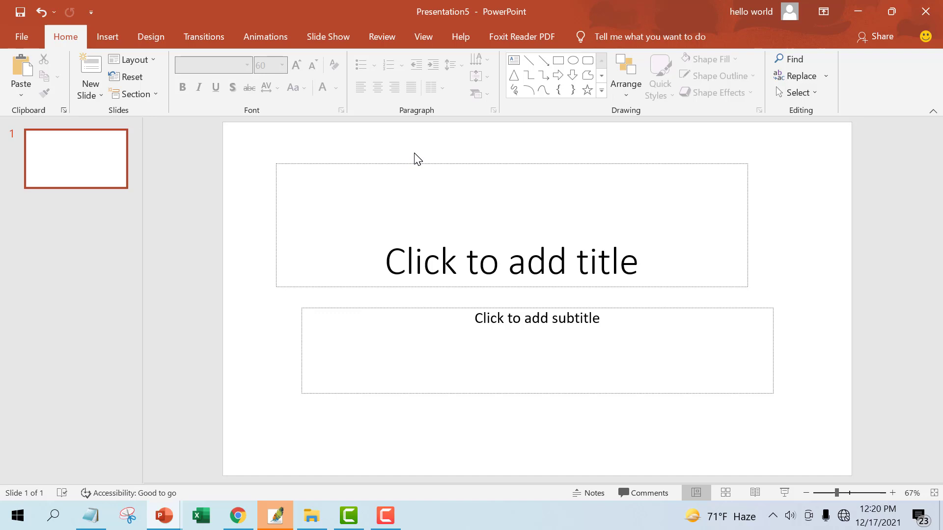
mouse_move(485, 164)
left_mouse_down()
mouse_move(439, 163)
mouse_move(513, 143)
mouse_move(524, 151)
mouse_move(516, 162)
left_mouse_up()
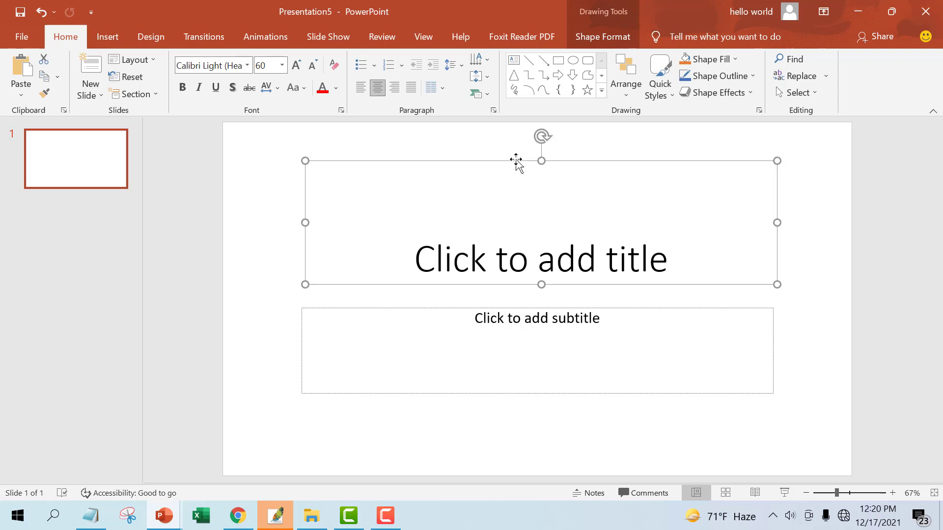
Step: Nudge the subtitle placeholder a little lower, then reselect the title placeholder
mouse_move(449, 309)
left_mouse_down()
mouse_move(421, 307)
mouse_move(449, 316)
left_mouse_up()
left_click(434, 306)
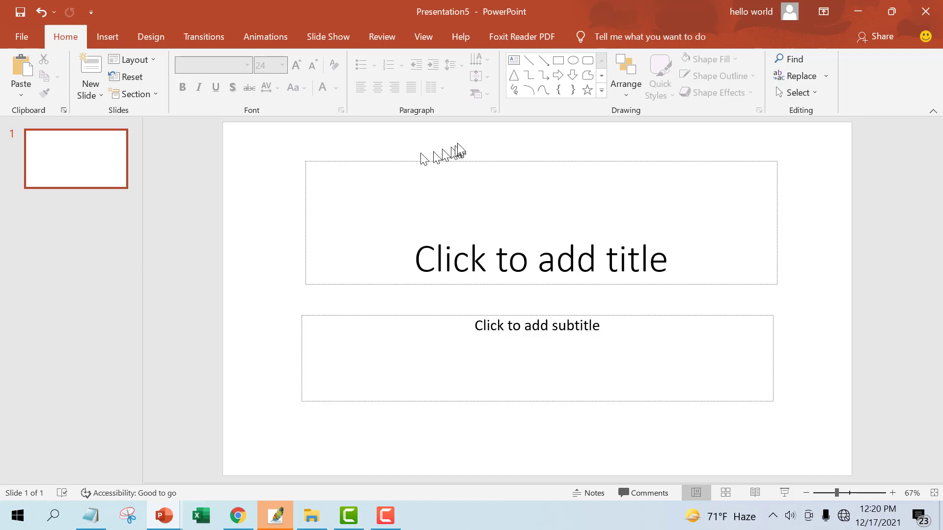
left_click(450, 160)
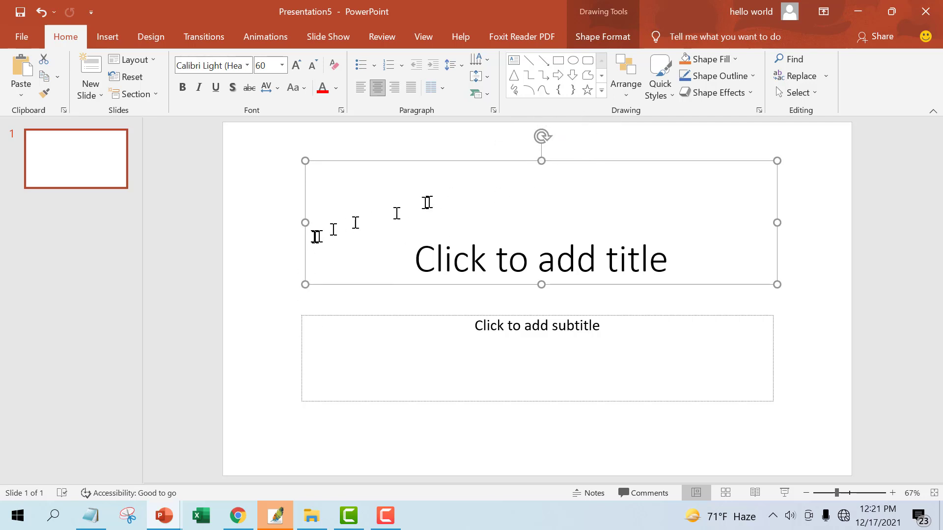
Step: Drag the title placeholder's left, corner, bottom and right handles to narrow and shorten it
mouse_move(306, 225)
left_mouse_down()
mouse_move(399, 212)
mouse_move(285, 236)
mouse_move(308, 239)
left_mouse_up()
mouse_move(306, 222)
left_mouse_down()
mouse_move(415, 218)
mouse_move(294, 224)
left_mouse_up()
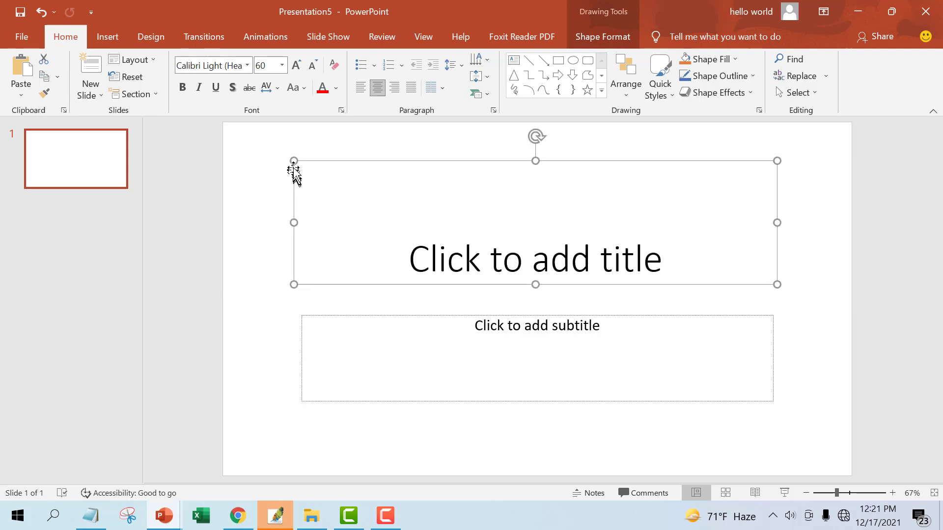
mouse_move(293, 161)
left_mouse_down()
mouse_move(343, 189)
mouse_move(289, 169)
left_mouse_up()
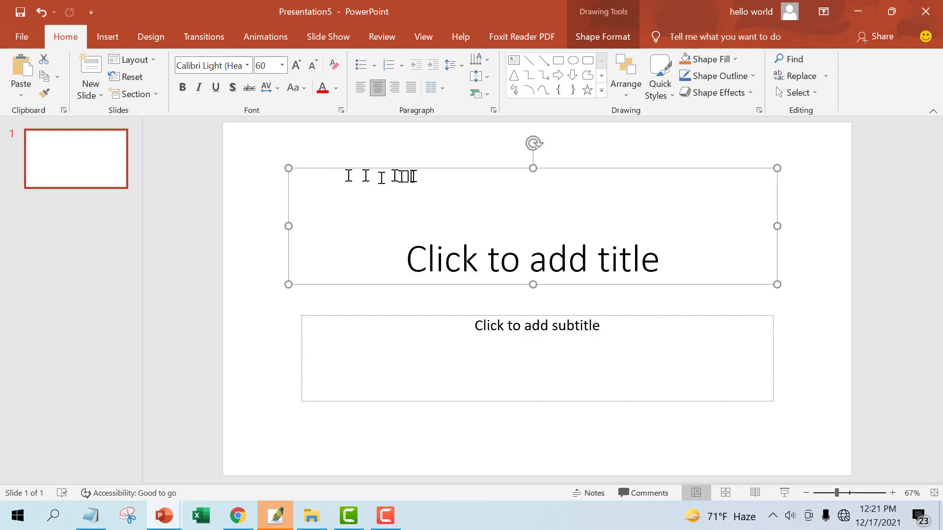
mouse_move(290, 168)
left_mouse_down()
mouse_move(442, 186)
mouse_move(297, 183)
left_mouse_up()
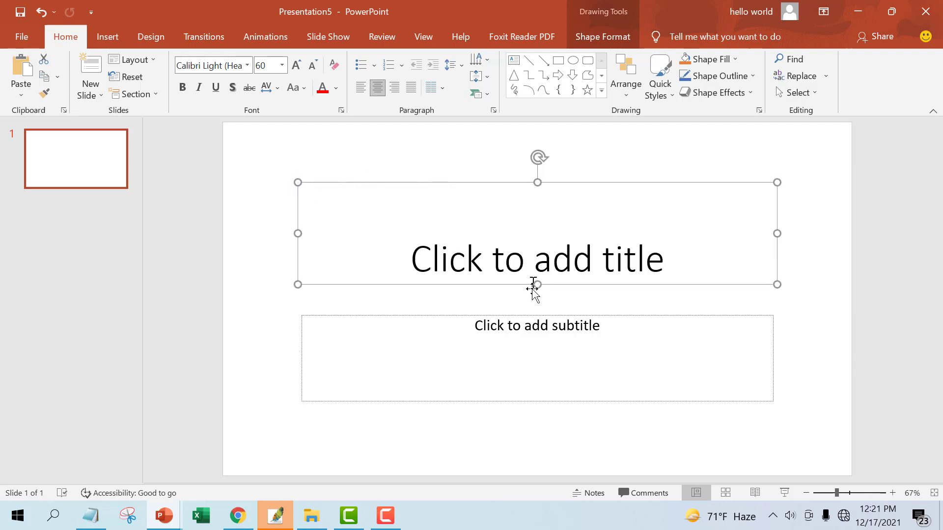
left_click_drag(538, 283, 525, 244)
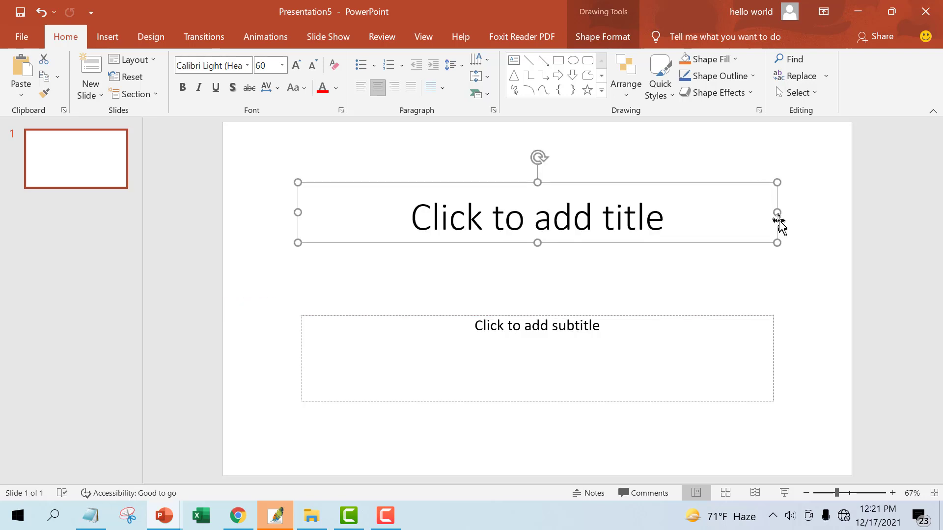
left_click_drag(778, 213, 631, 222)
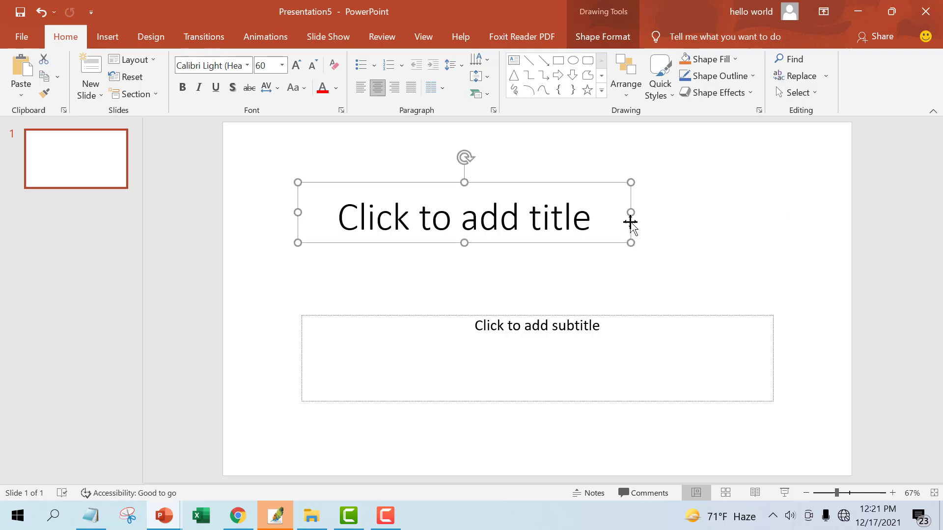
left_click_drag(632, 184, 678, 170)
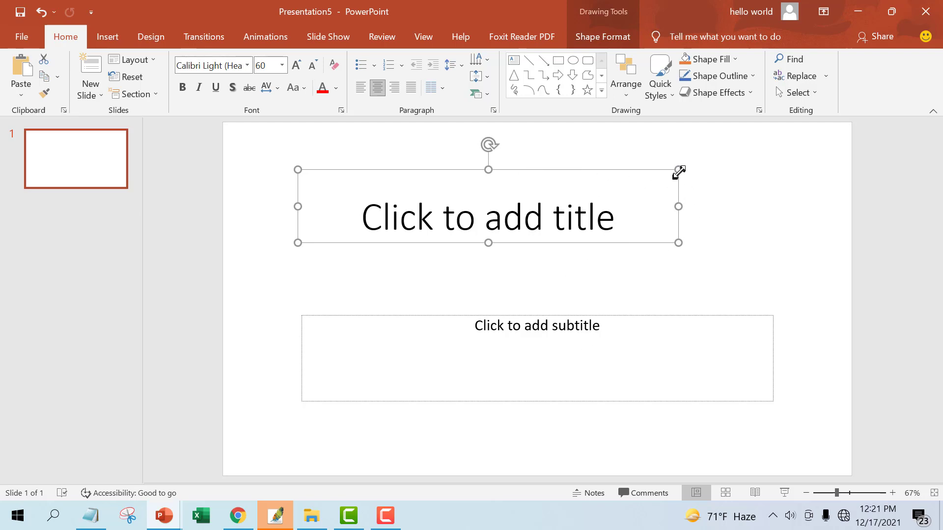
left_click_drag(680, 169, 556, 253)
left_click_drag(560, 247, 700, 161)
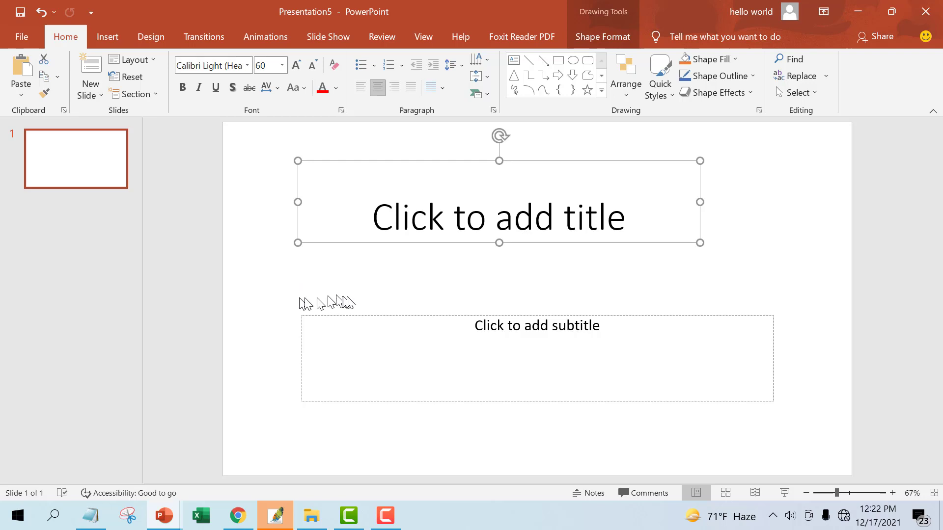
Step: Select the subtitle box by its border, delete it, and reselect the title placeholder
left_click(354, 317)
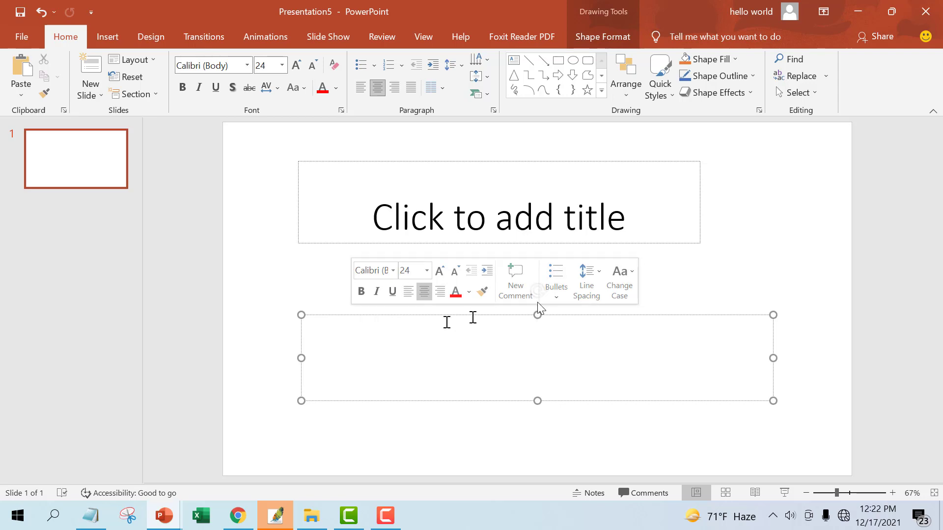
left_click(595, 314)
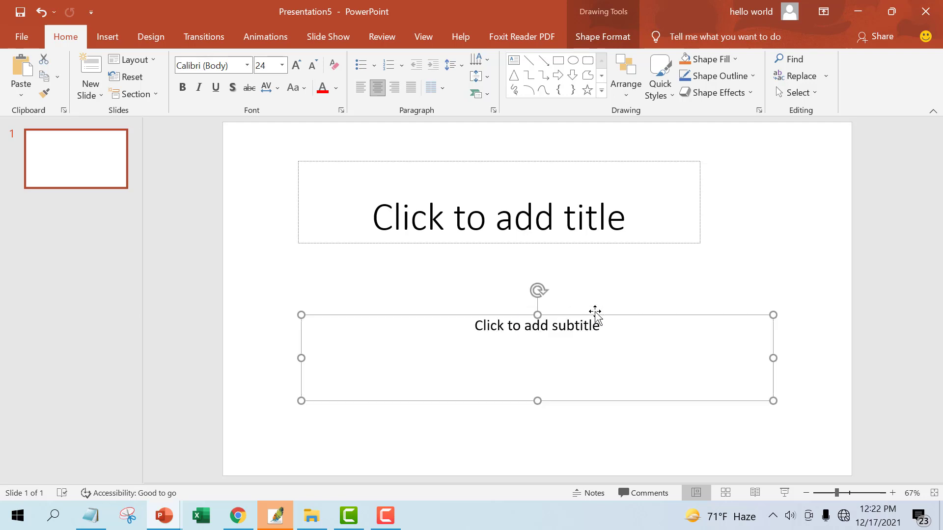
key("Delete")
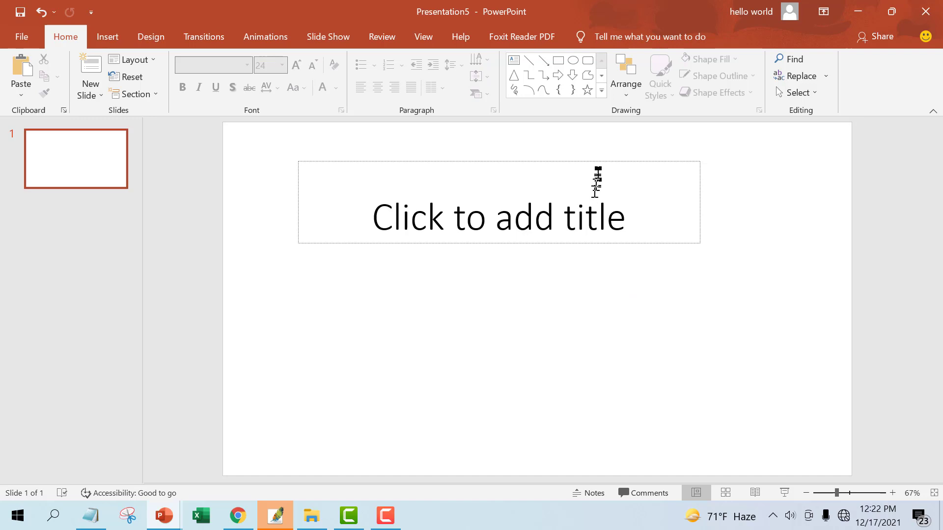
left_click(603, 163)
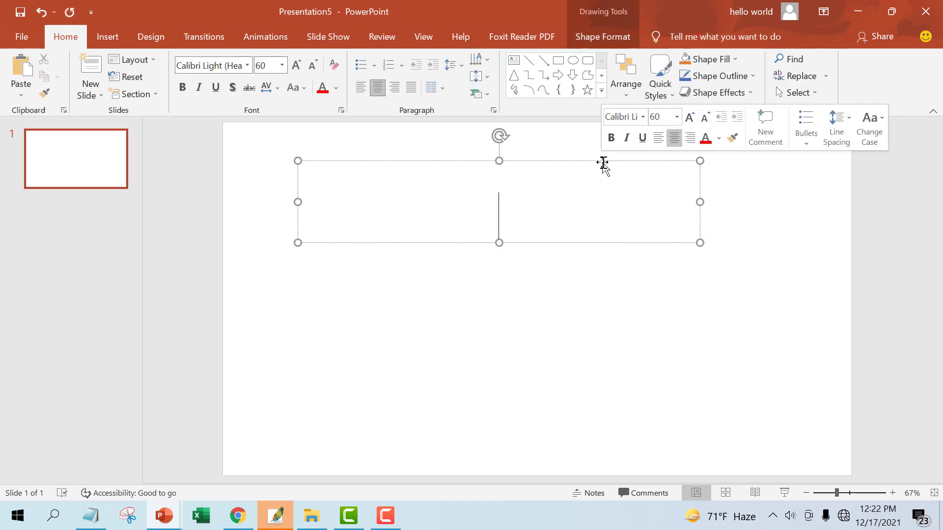
left_click(602, 163)
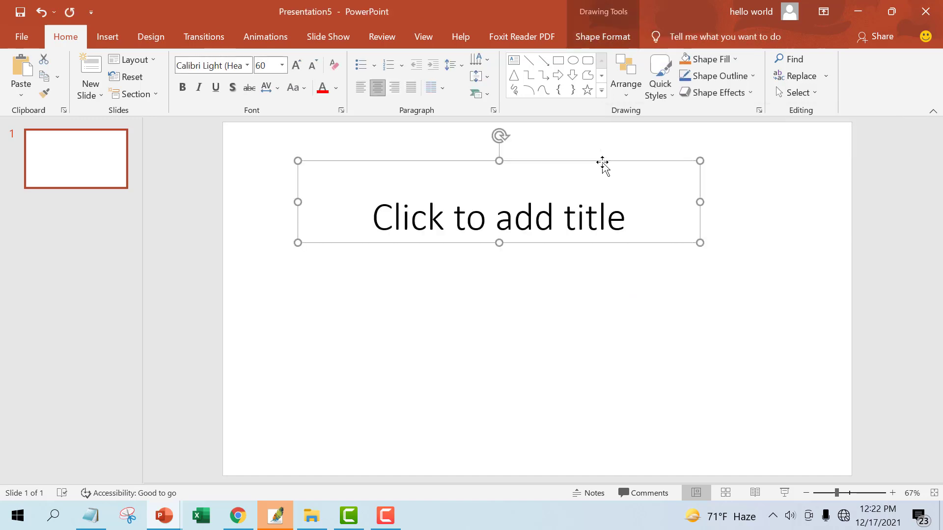